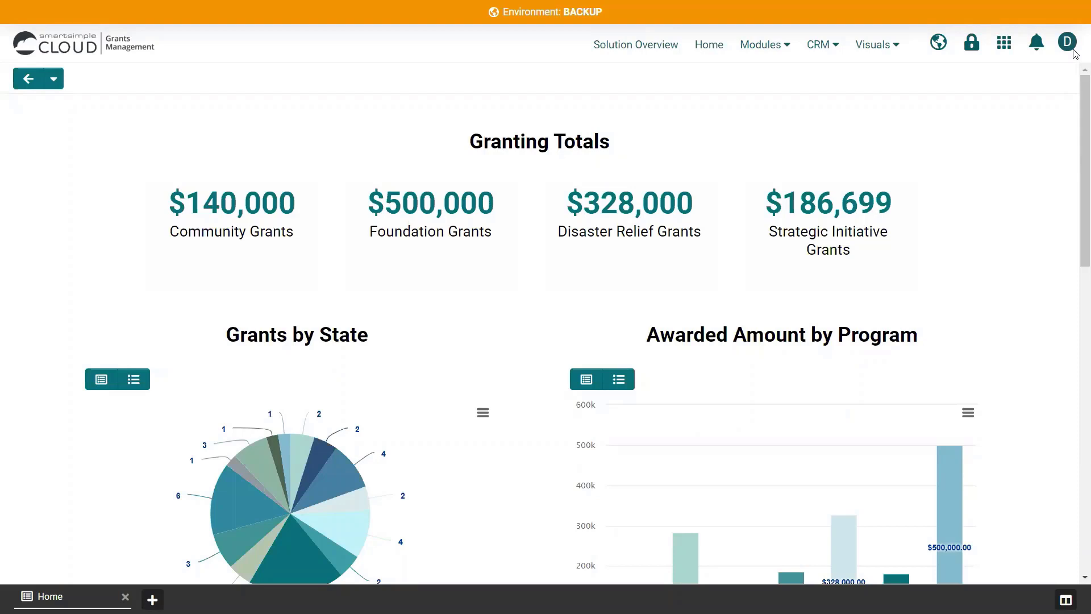
Open the Data Policies list from the security section of the Global Settings.
click(1003, 42)
click(937, 115)
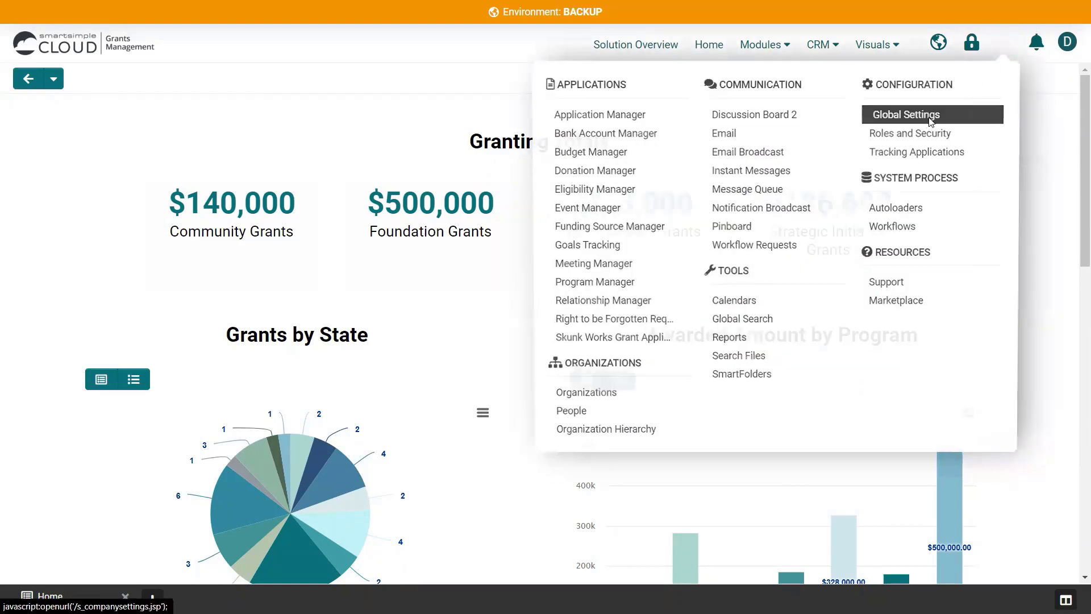
click(645, 145)
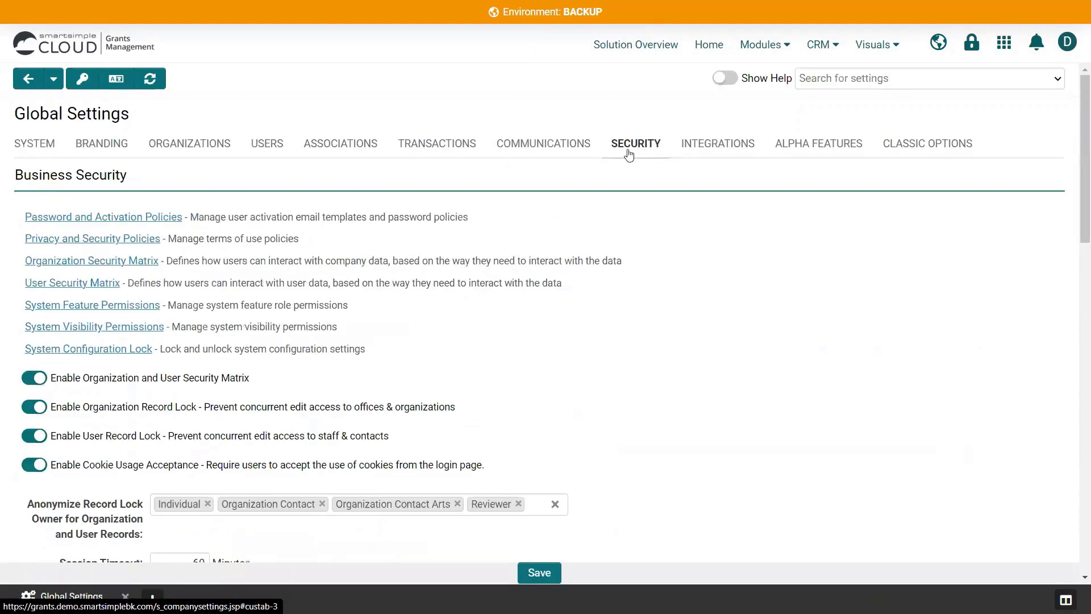
scroll(298, 260, down, 4)
scroll(271, 248, down, 2)
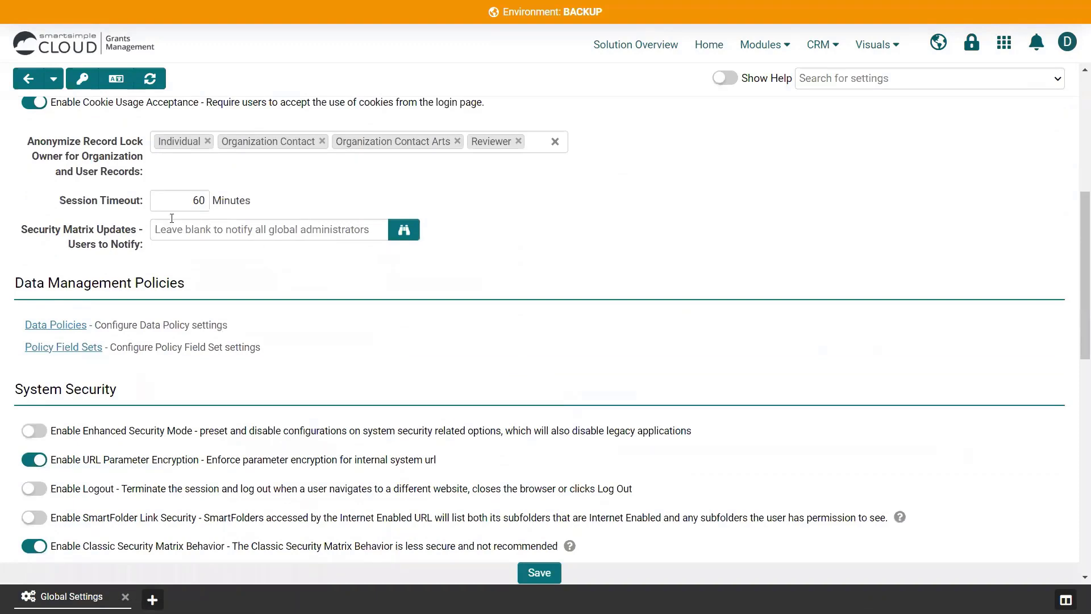
scroll(210, 219, down, 1)
drag(187, 219, 17, 219)
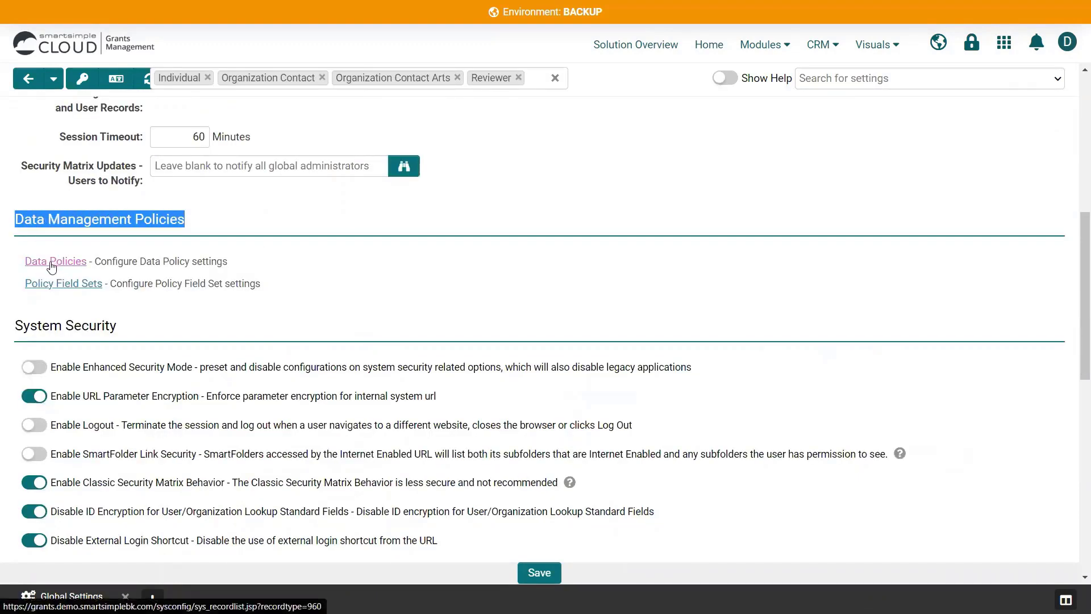
click(52, 265)
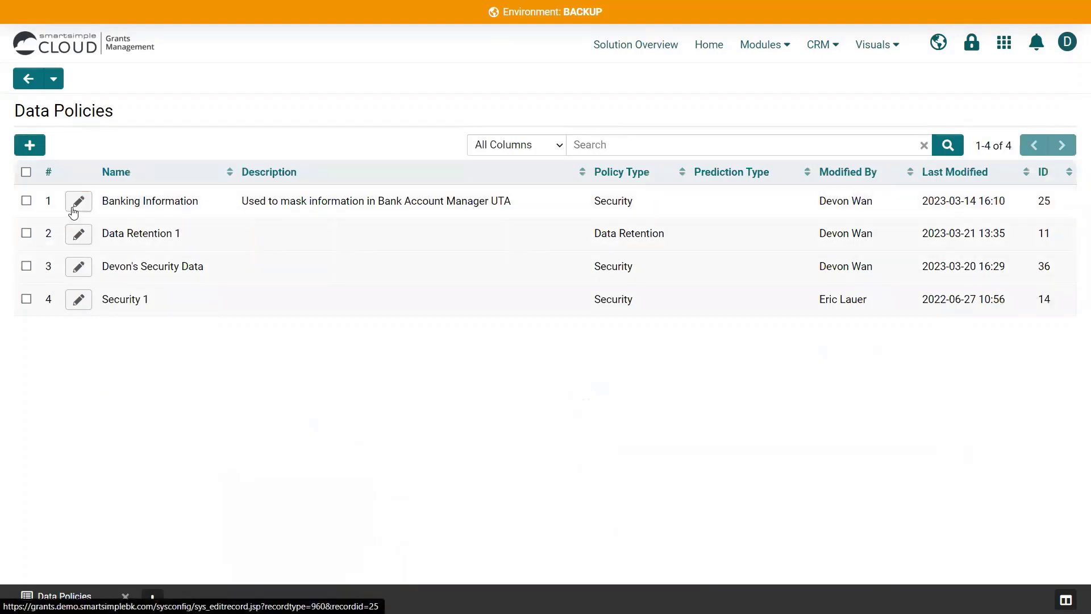
Start a new Data Retention policy named with the owner's first name plus "Data Retention Policy", with the description "Description".
click(25, 146)
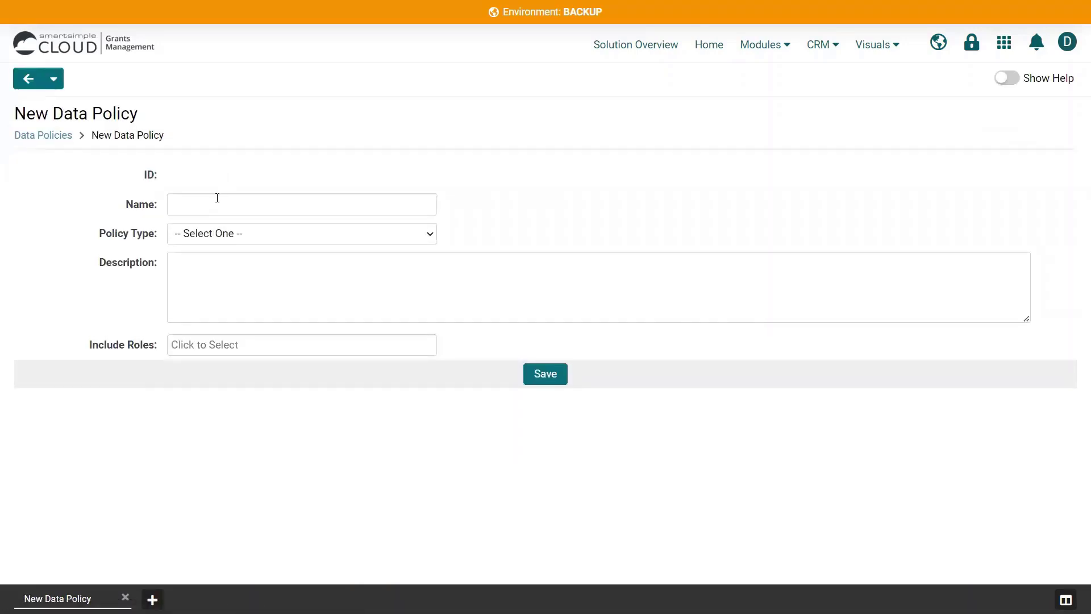
click(217, 198)
click(206, 259)
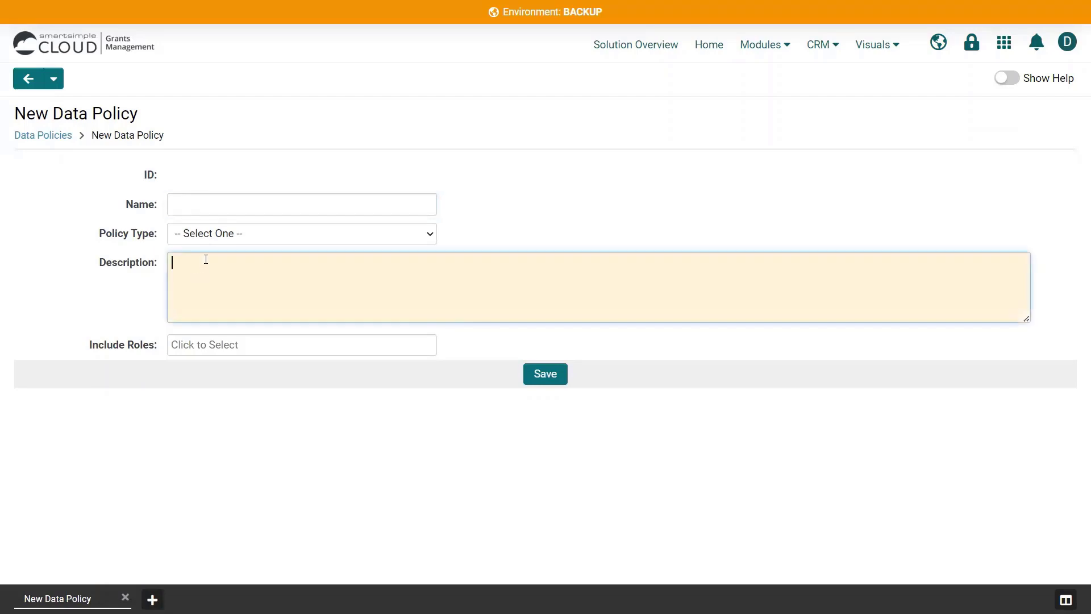
click(209, 233)
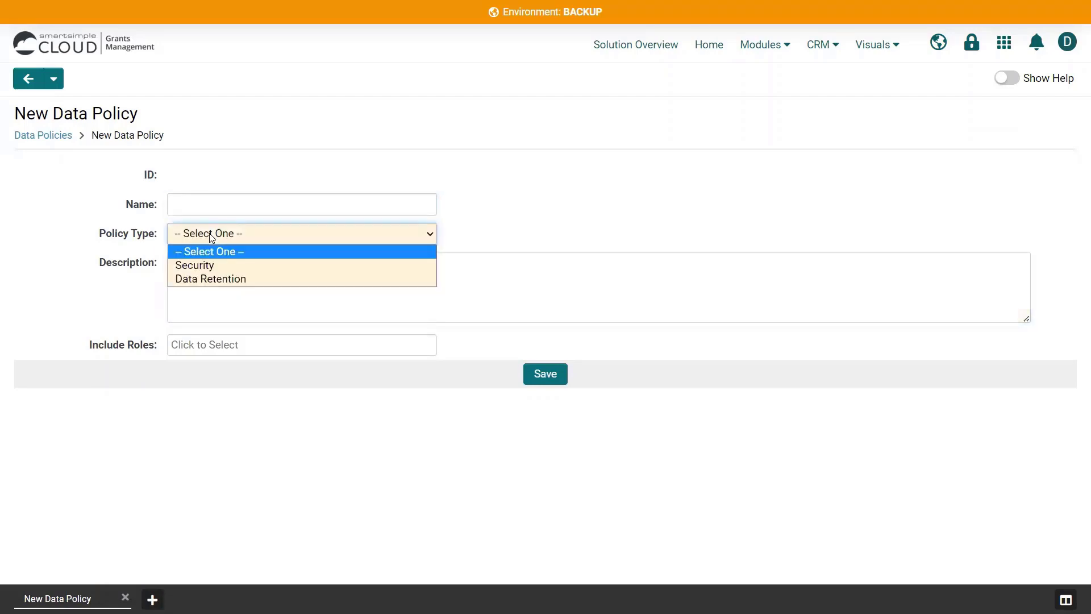
click(207, 278)
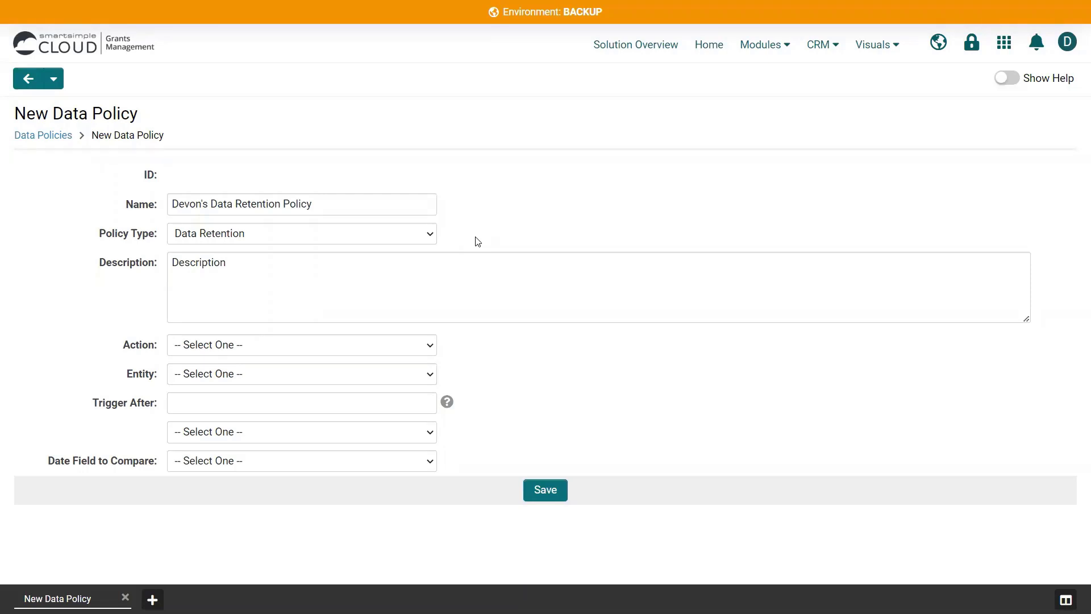
Set the policy's action to "Delete values but keep audit history" and its entity to Contacts.
click(381, 346)
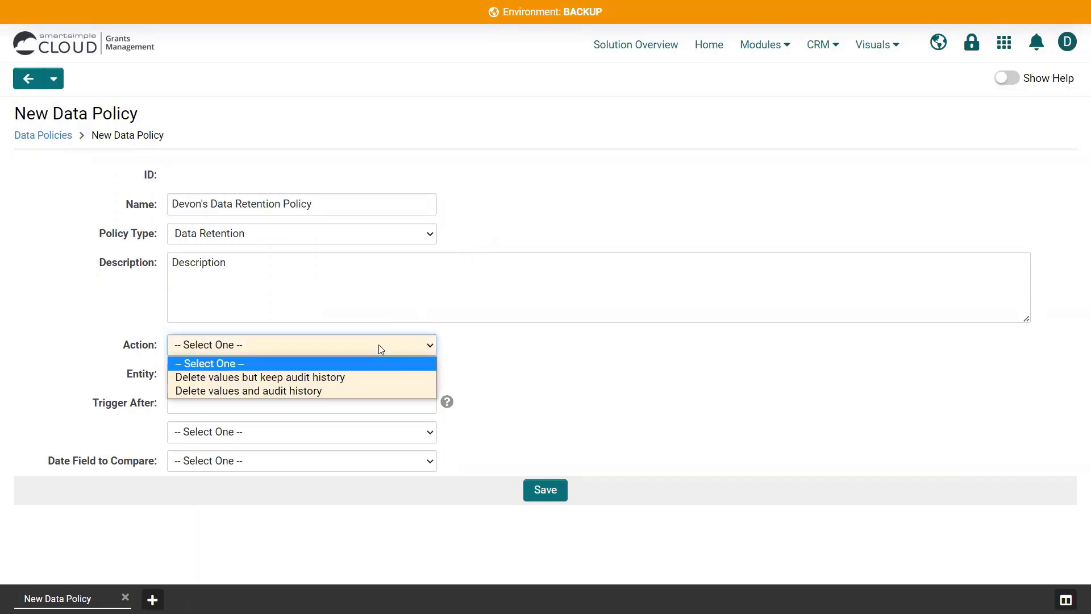
click(359, 378)
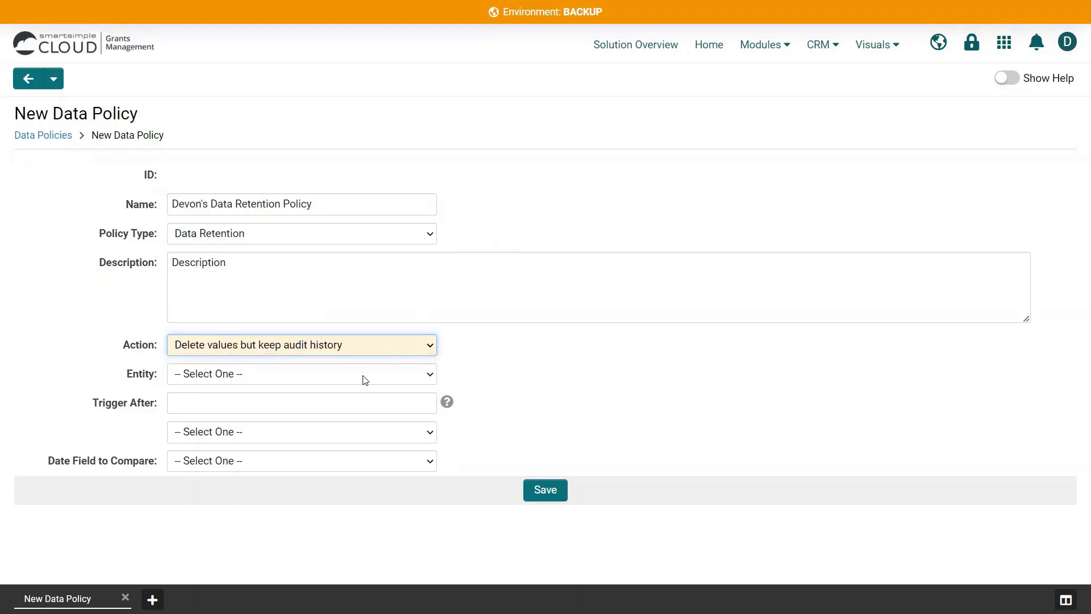
click(365, 380)
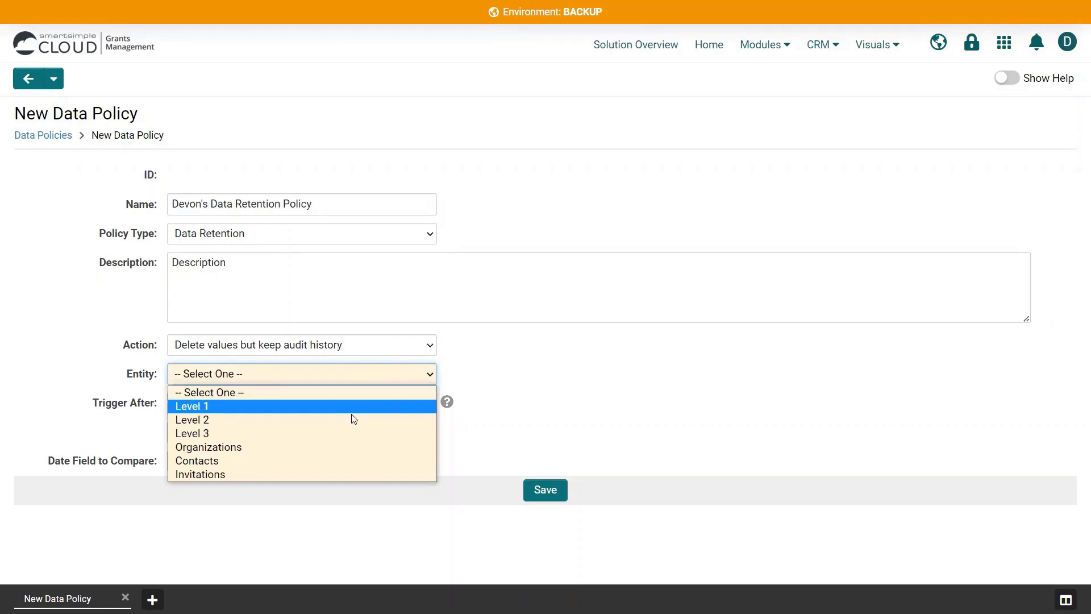
click(344, 460)
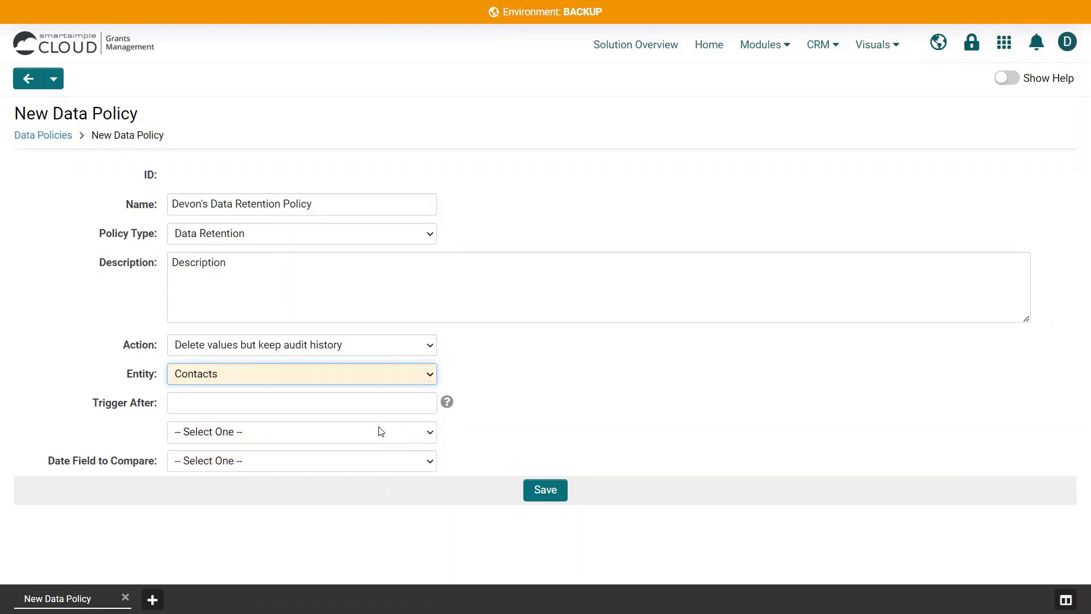
Set the policy to trigger after 12 months compared against the Hire Date field, and save it.
click(392, 406)
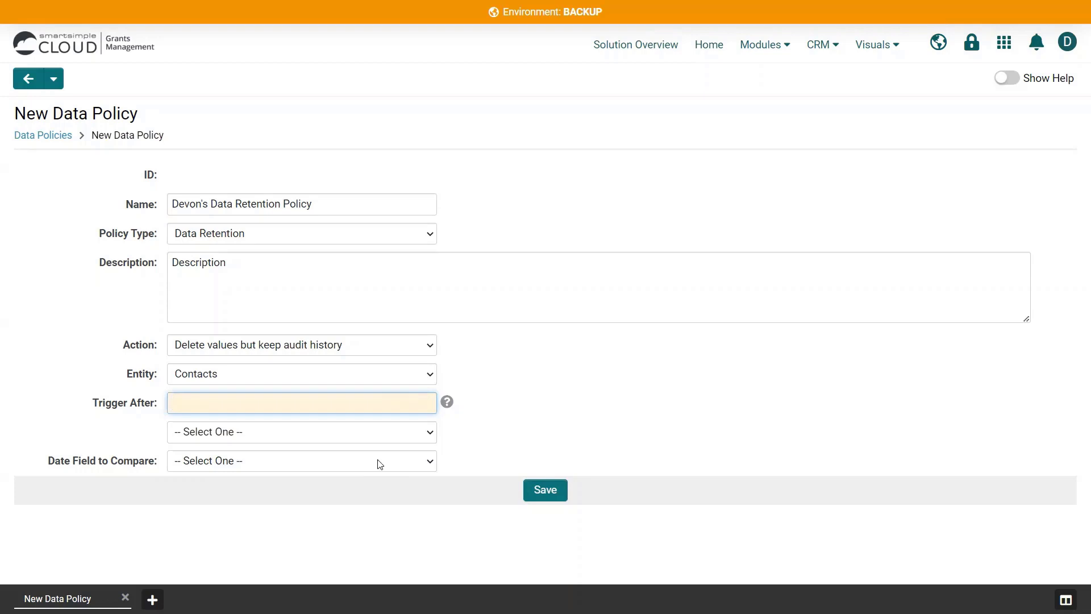
text(12)
click(334, 434)
click(332, 476)
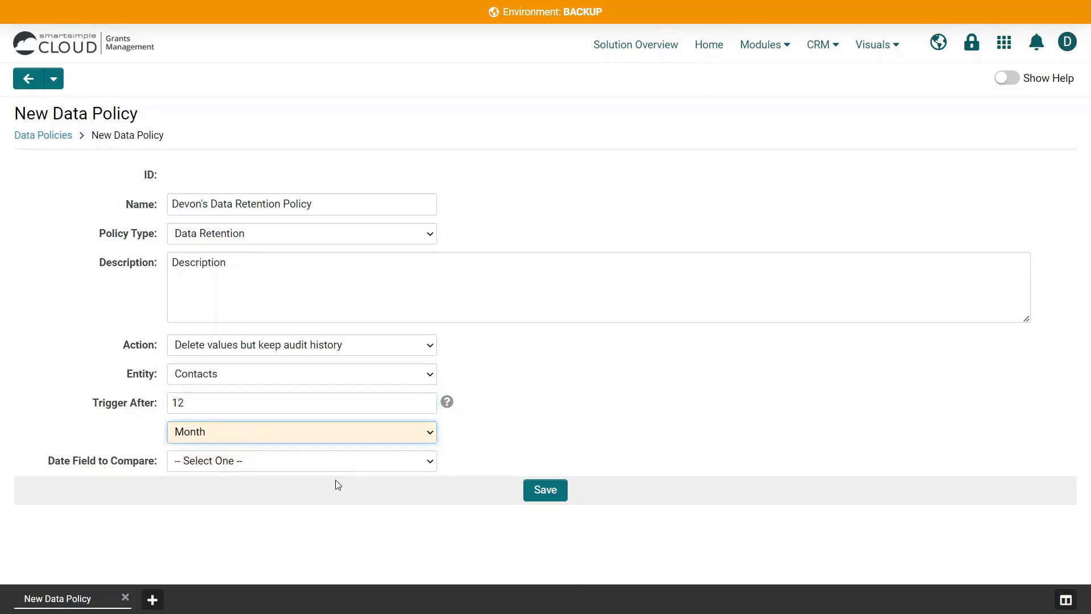
click(335, 462)
click(327, 518)
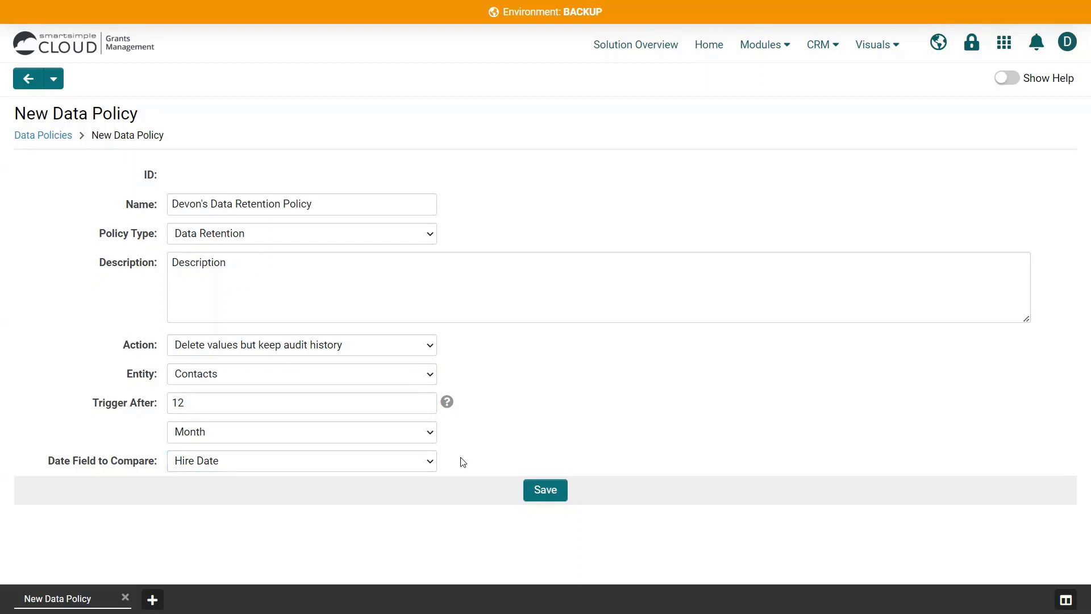
click(540, 494)
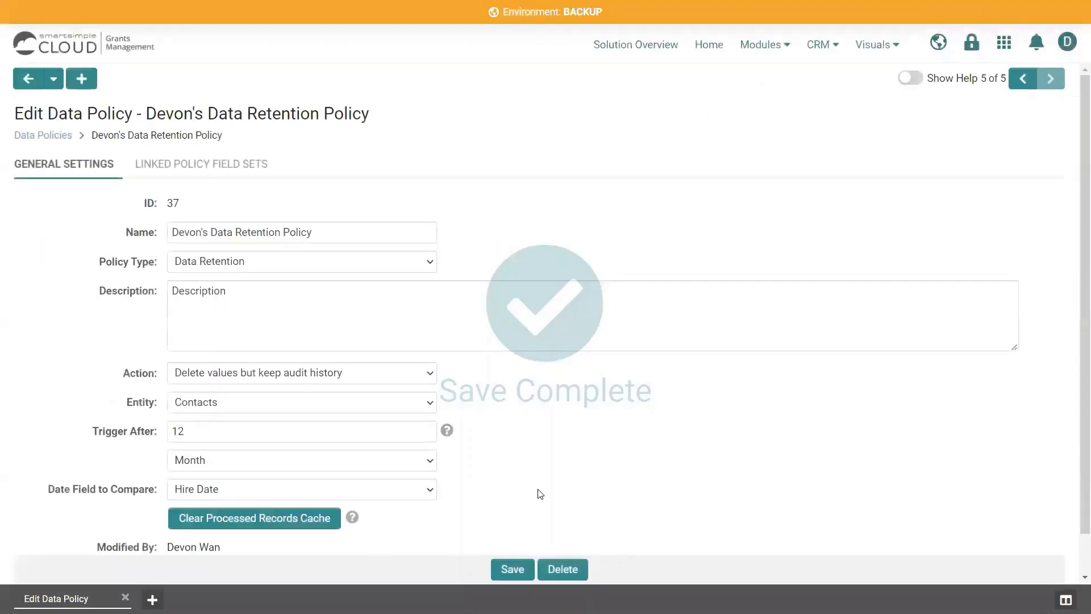
Start a new policy field set from the data retention policy's linked policy field sets.
scroll(540, 493, down, 1)
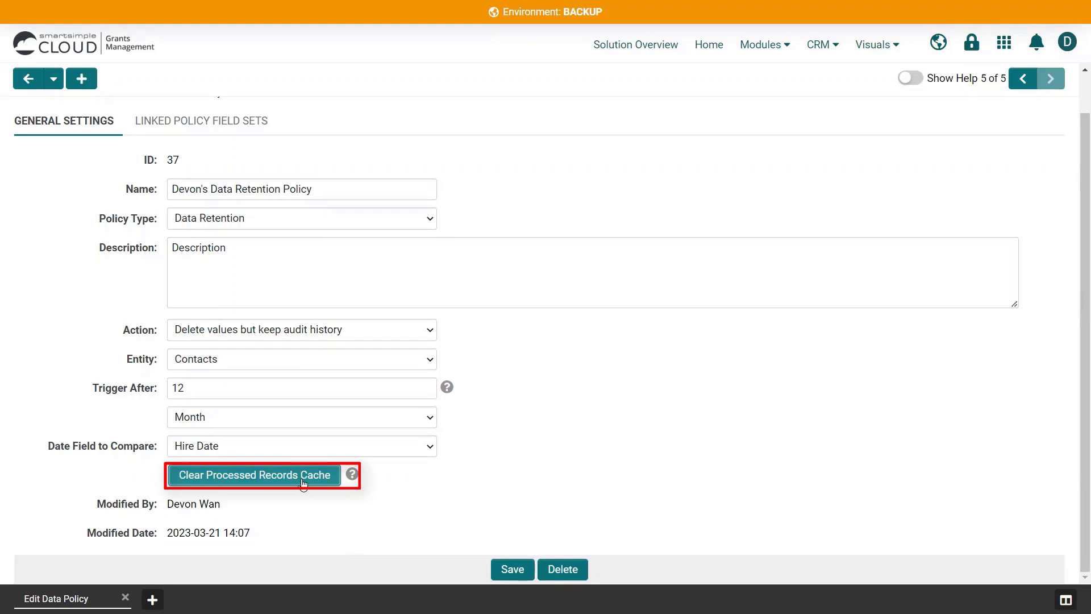
click(202, 121)
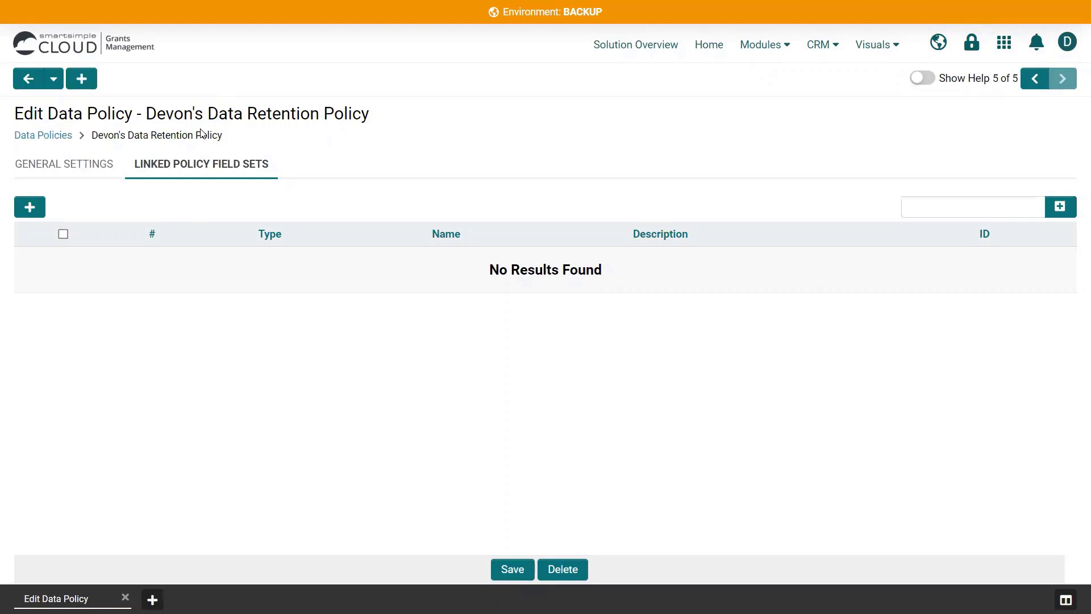
click(24, 209)
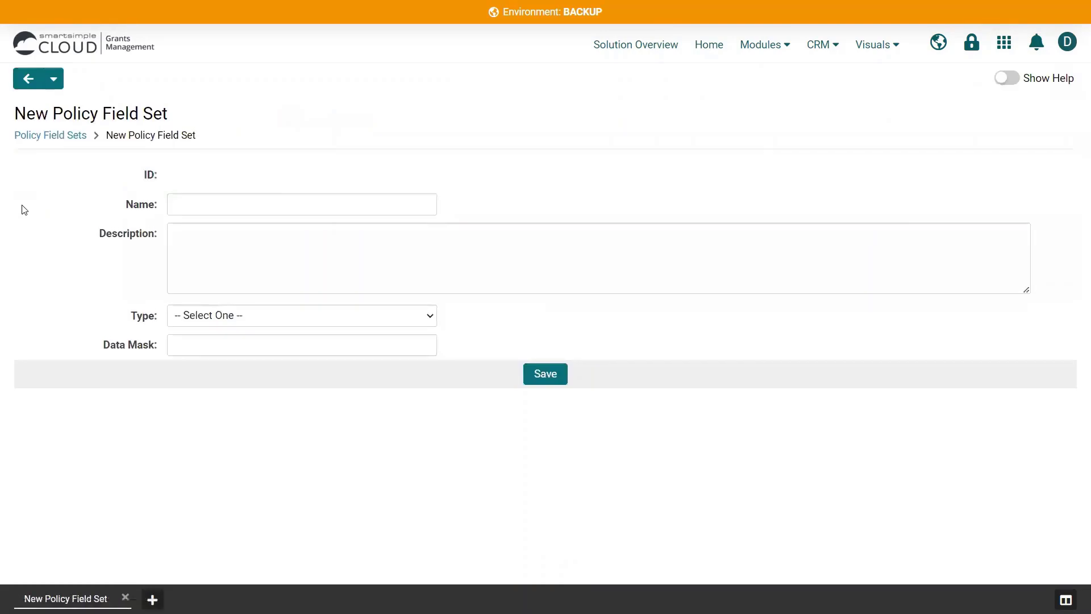
Save the field set with the owner's first name plus "Data Retention Policy Field Set", description "Description", type Data Retention and entity Contacts.
click(358, 206)
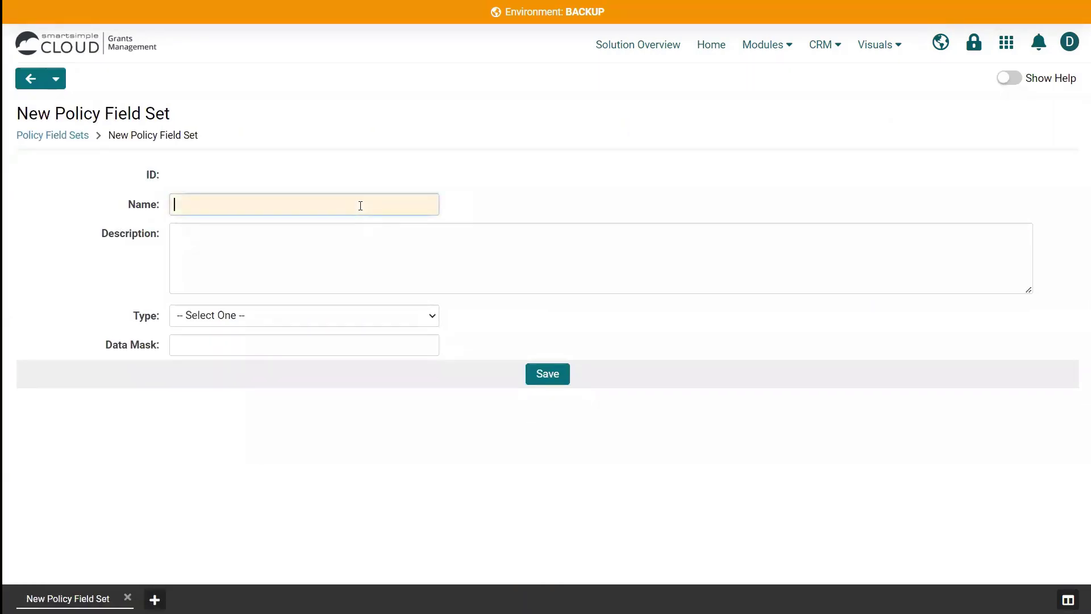
click(355, 236)
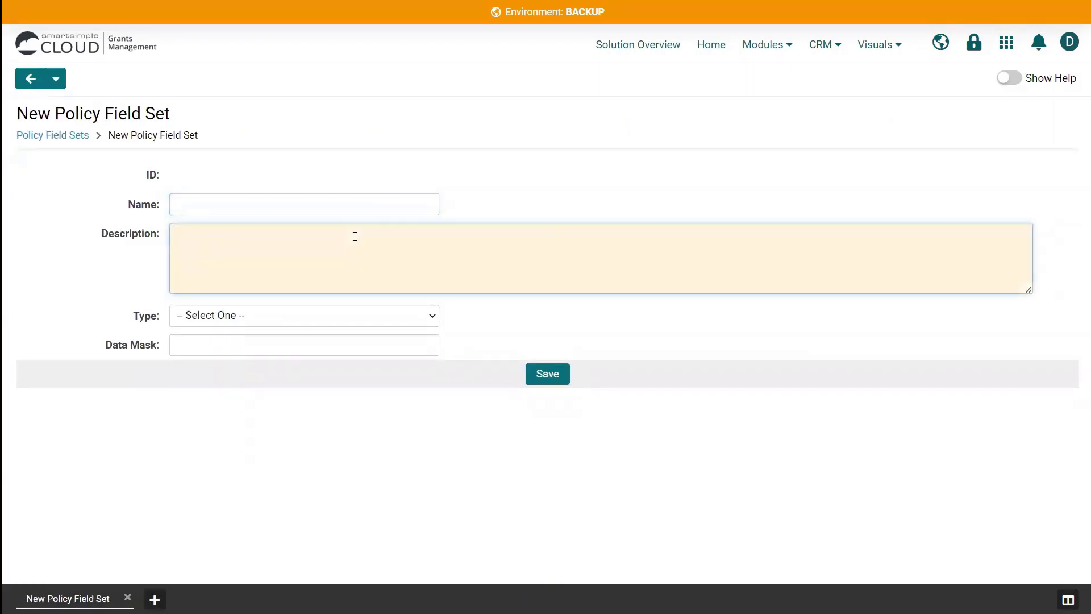
click(327, 318)
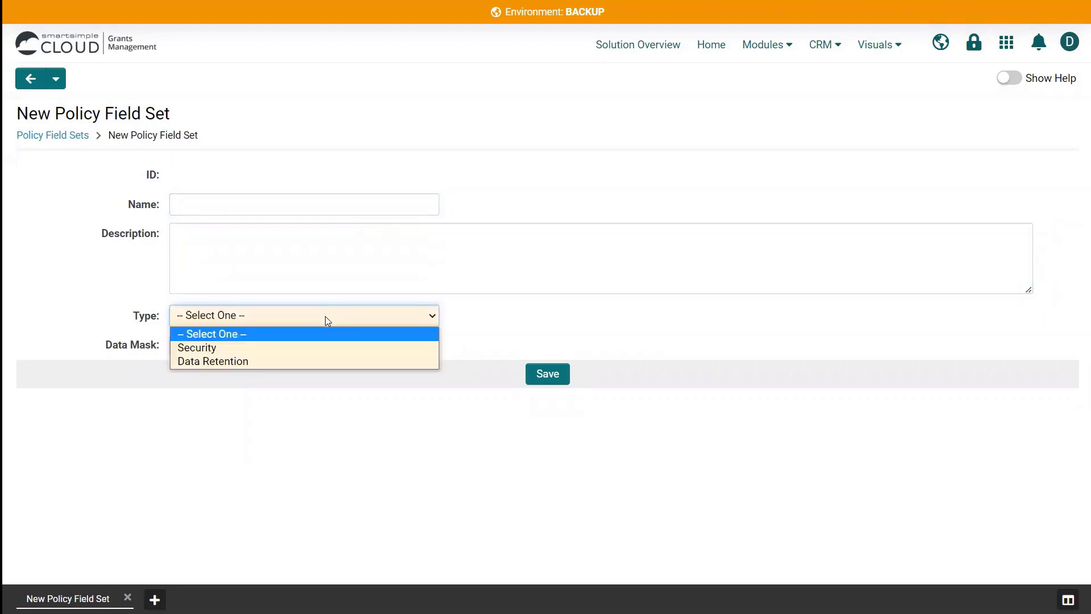
click(311, 362)
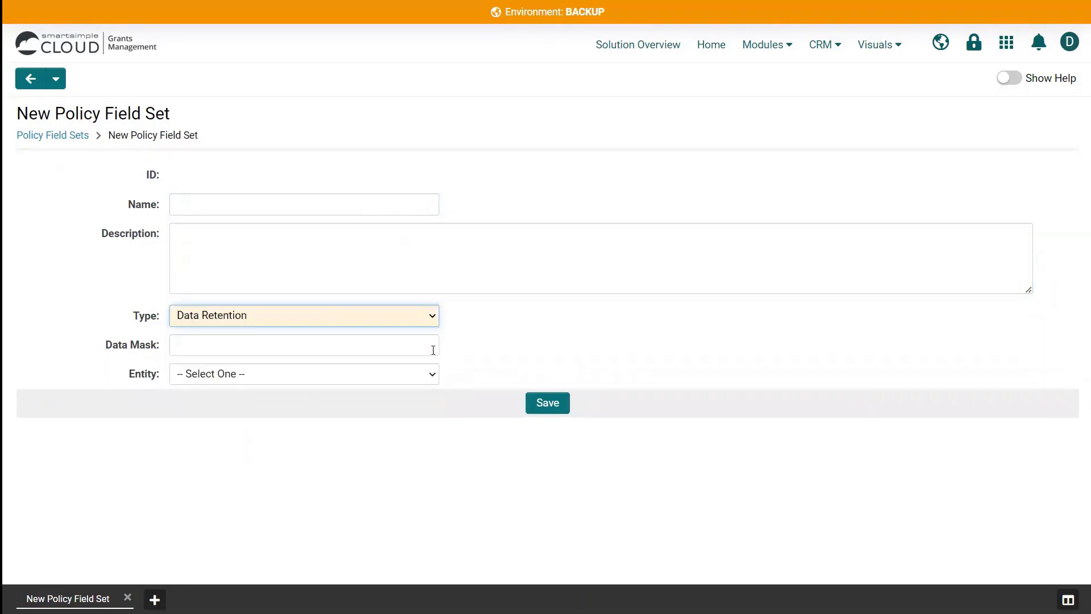
click(432, 336)
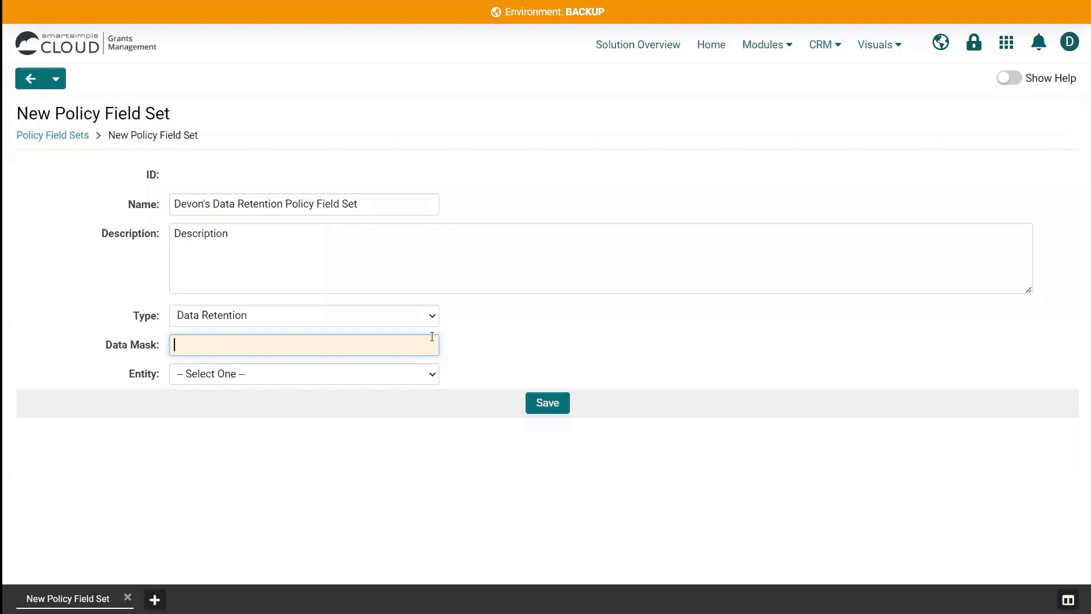
click(423, 377)
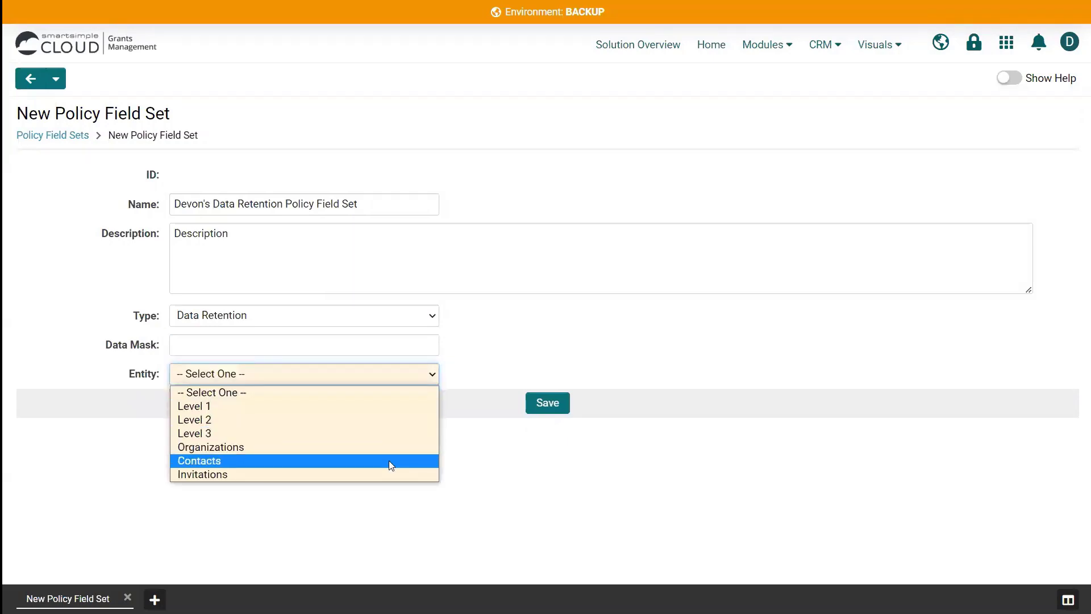
click(388, 460)
click(544, 404)
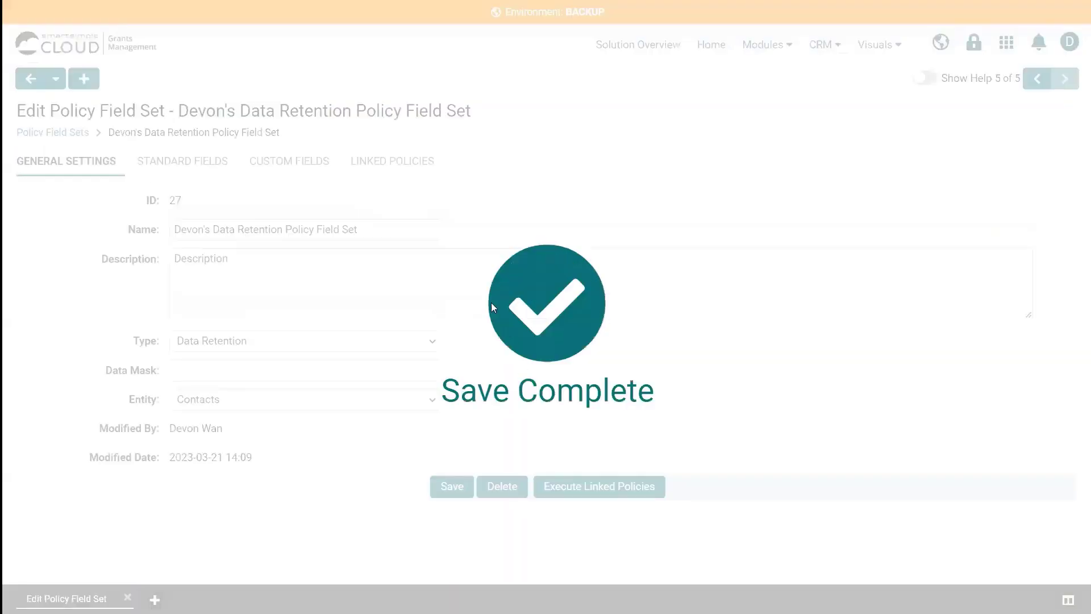
Review the field set's standard fields, custom fields and linked policies.
click(209, 173)
click(273, 170)
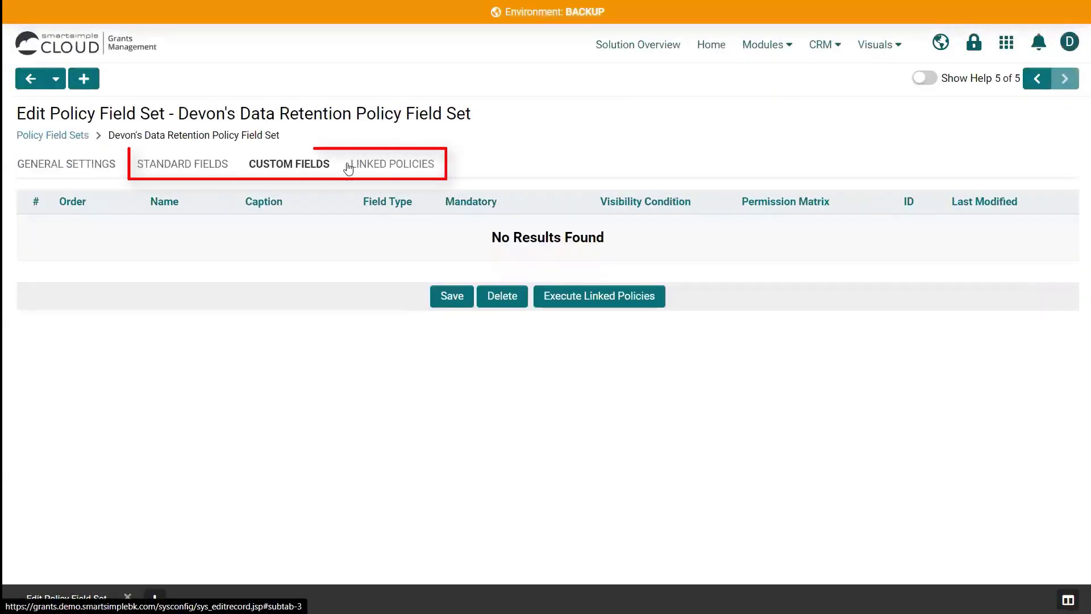
click(358, 165)
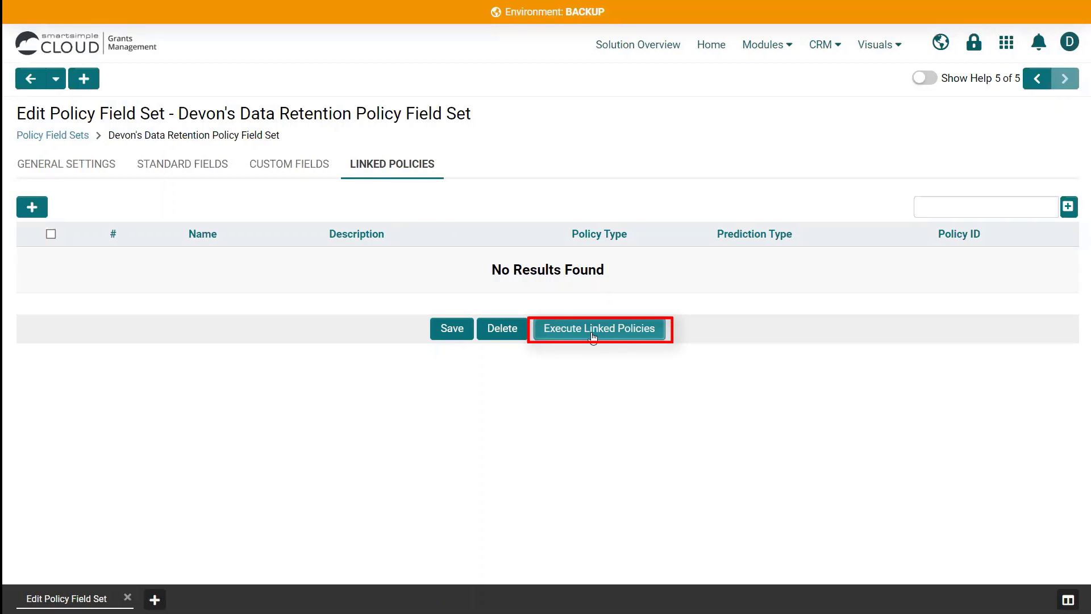
click(170, 171)
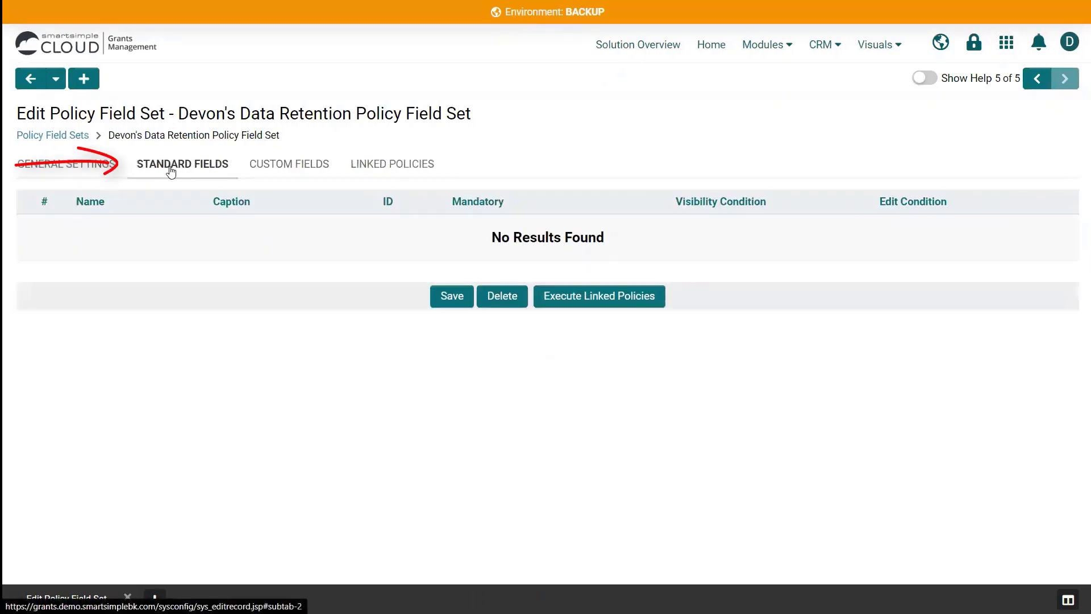
click(289, 166)
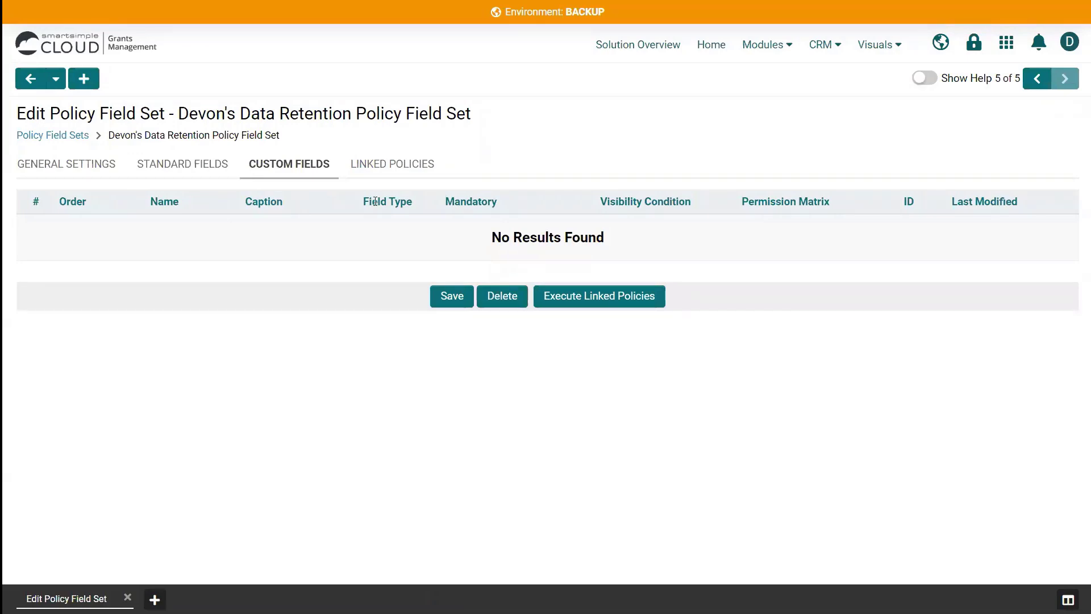
Link the owner's newly created Data Retention Policy to the policy field set and save the field set.
click(391, 174)
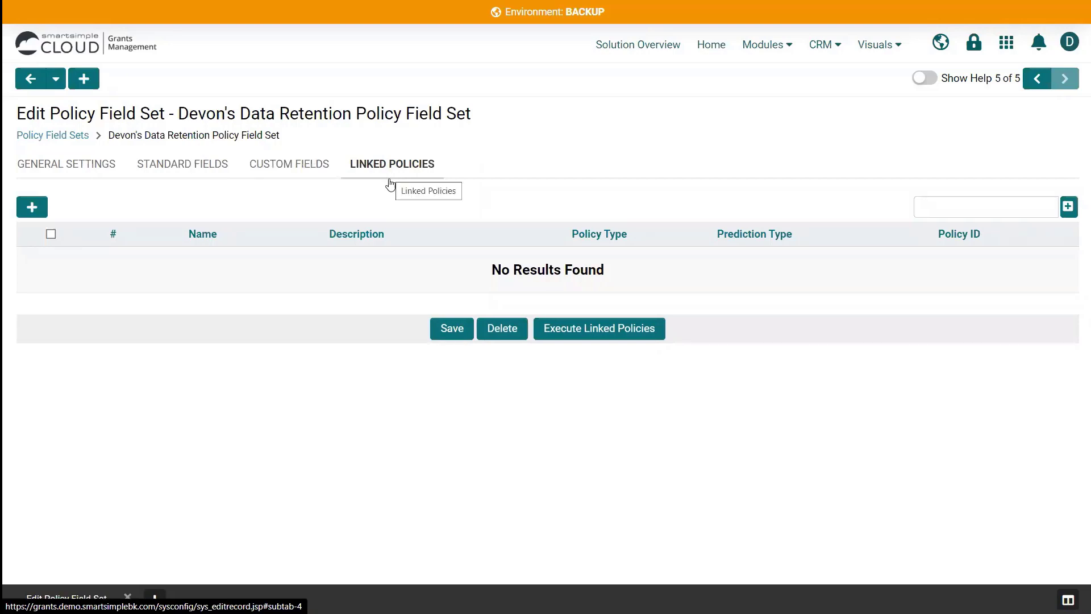
click(1006, 205)
text(devon)
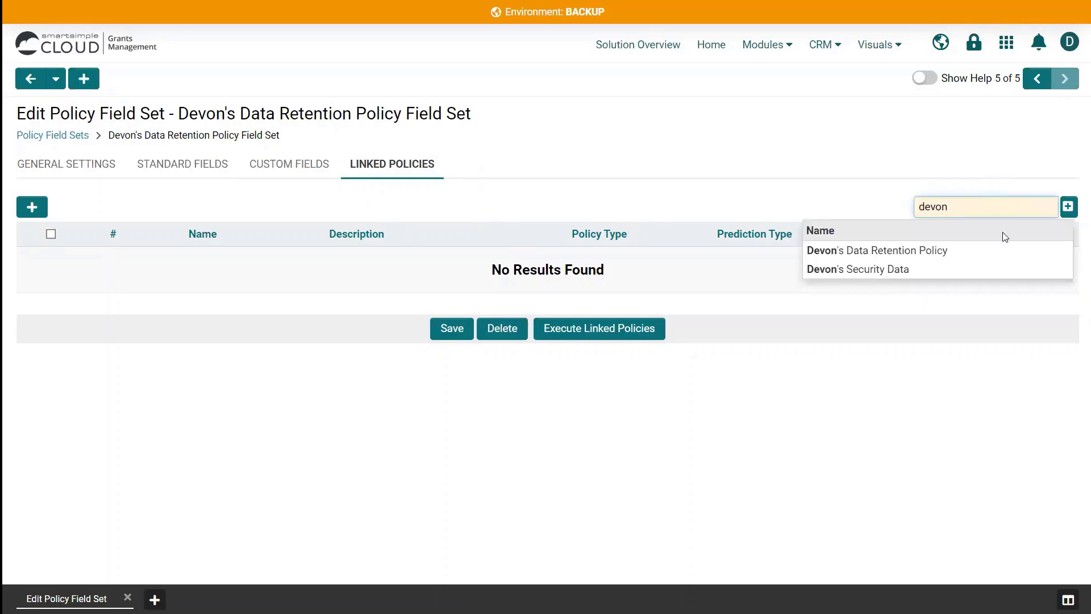
click(993, 251)
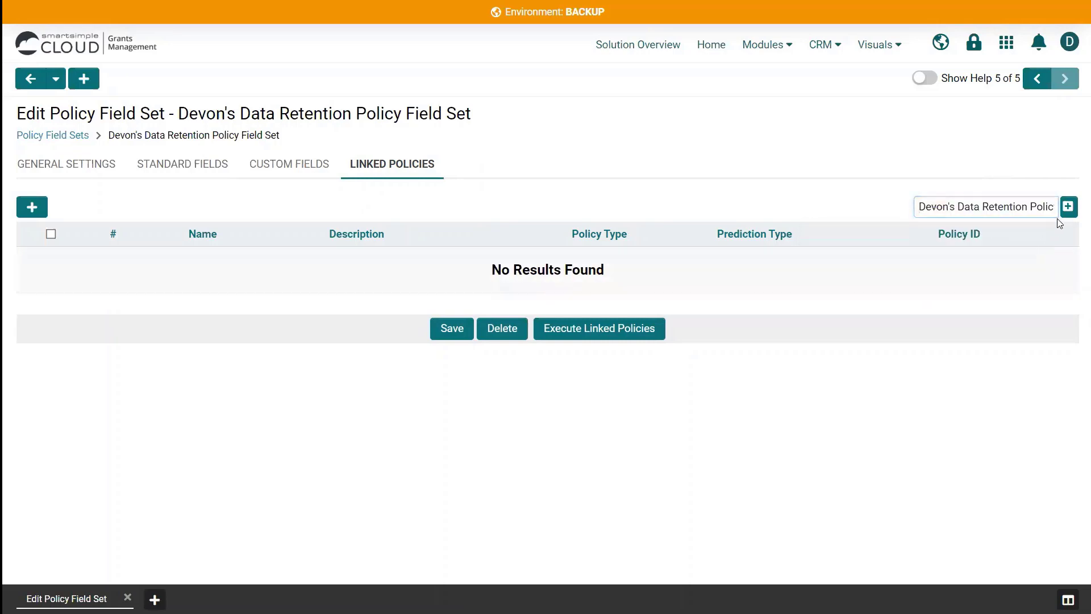
click(1067, 208)
click(437, 317)
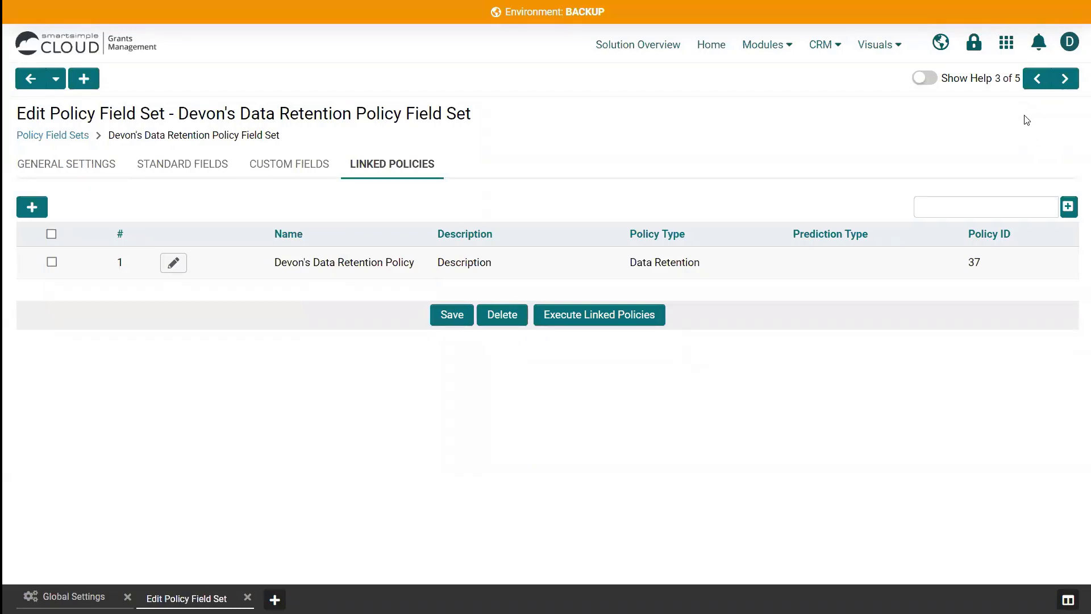
Find the First Name field among the user standard fields in Global Settings and open it for editing.
click(1007, 42)
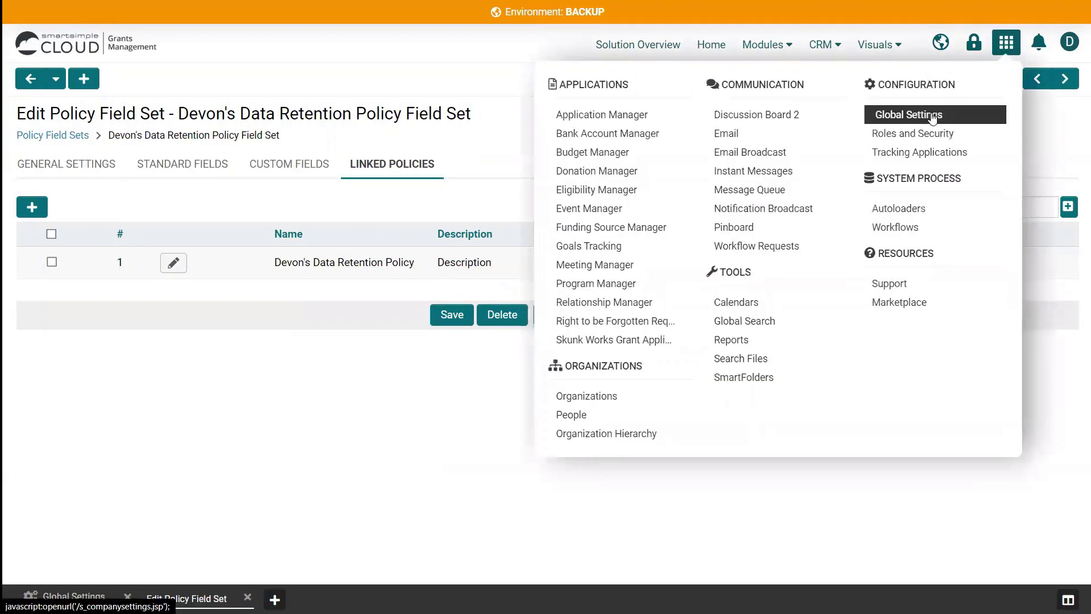
click(910, 114)
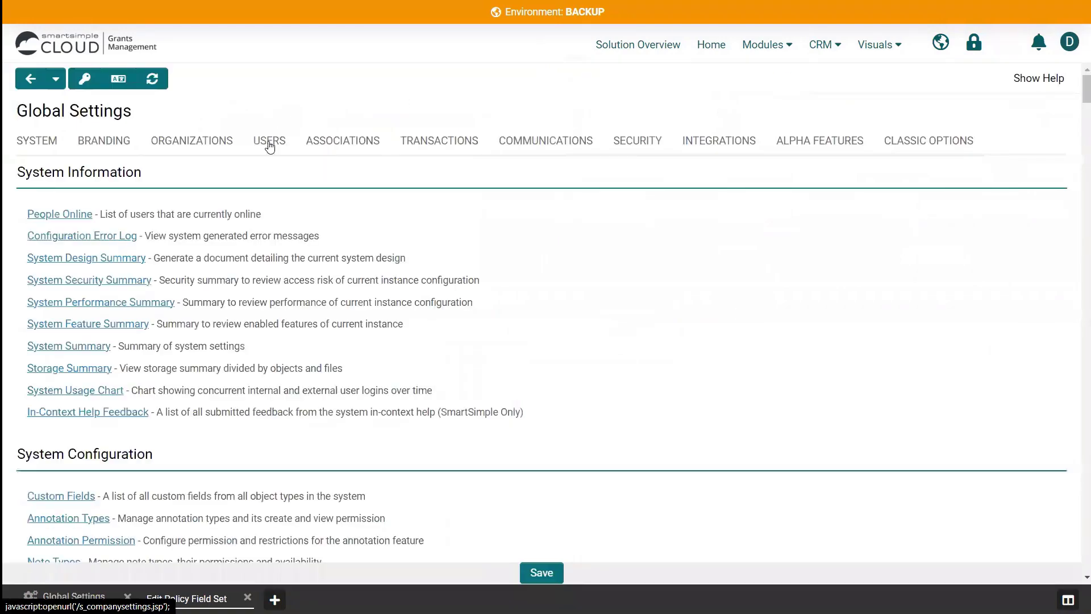
click(271, 142)
click(76, 217)
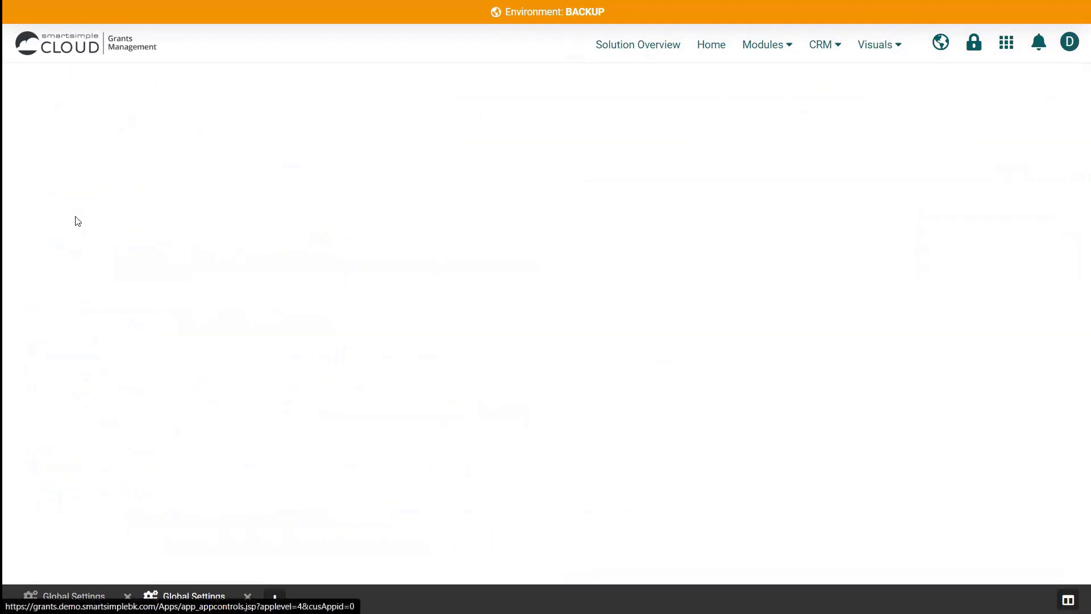
click(722, 146)
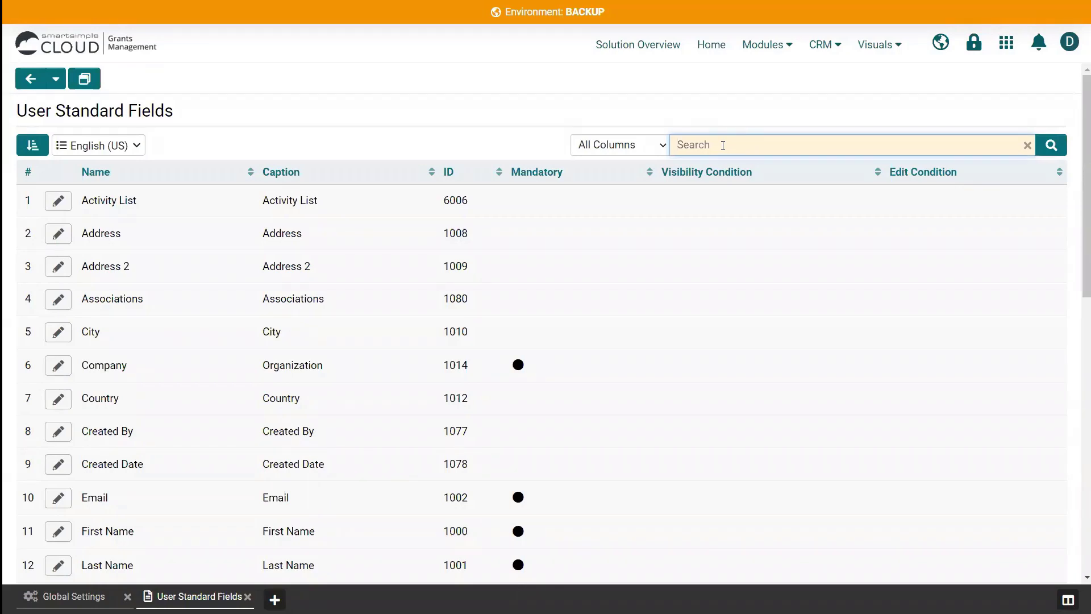
text(first name)
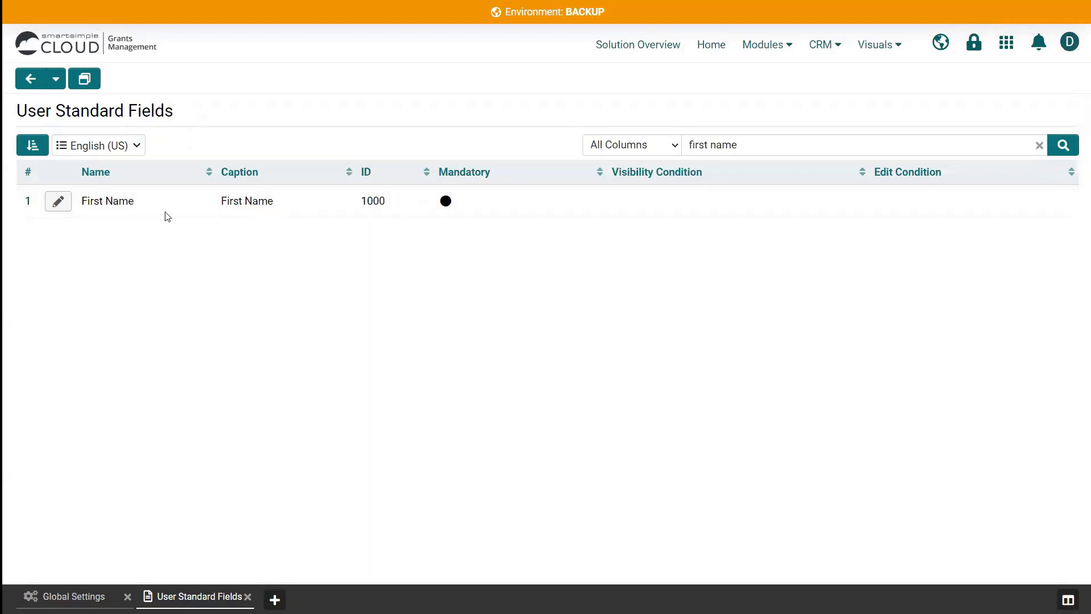
click(56, 202)
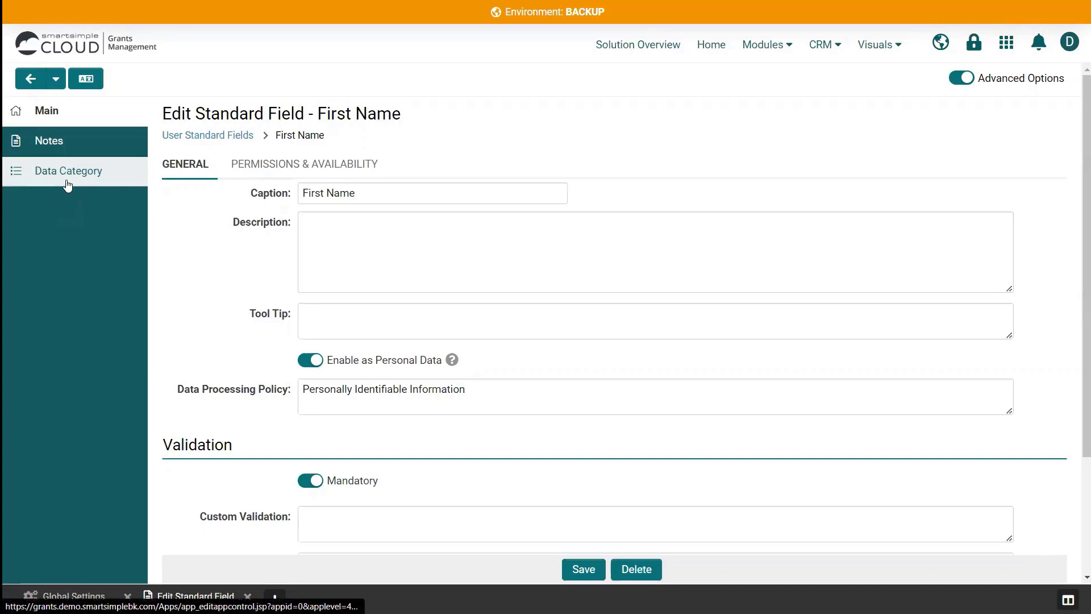
Add the owner's Data Retention Policy Field Set as a data category of the First Name standard field.
click(67, 185)
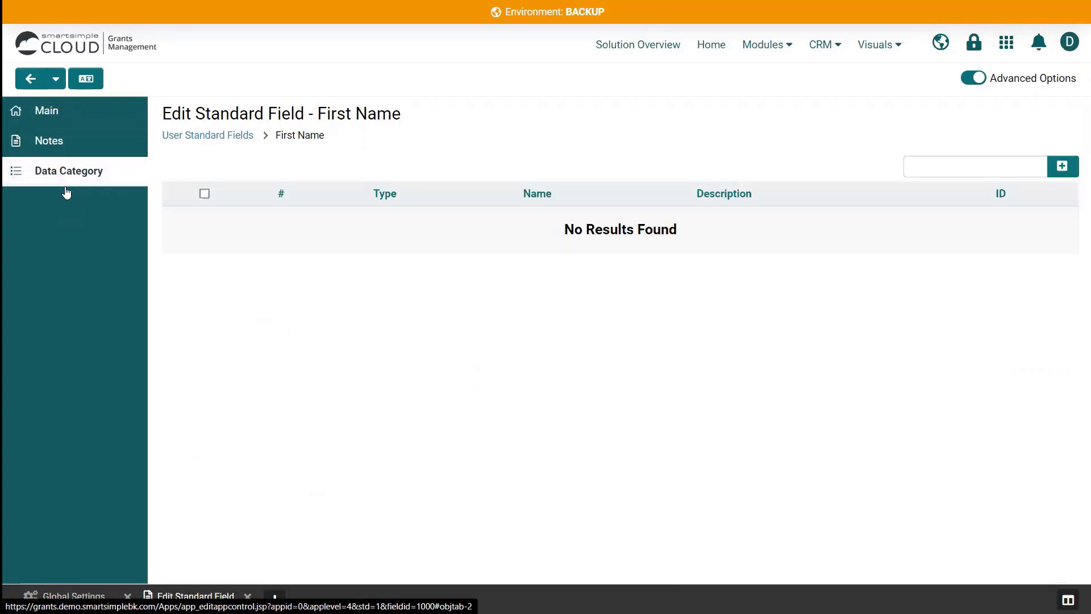
click(950, 164)
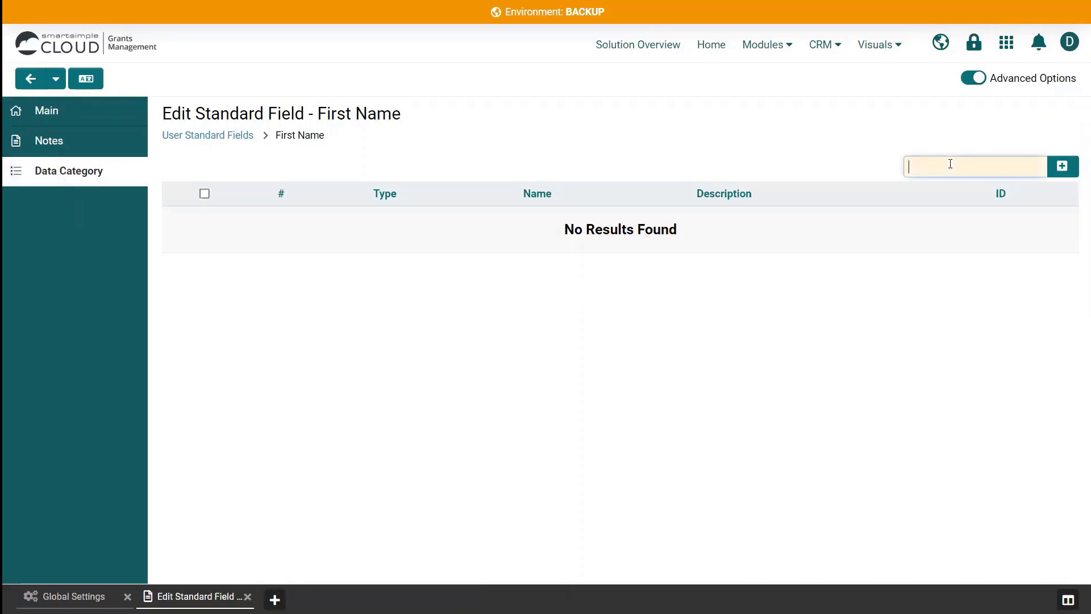
text(devon')
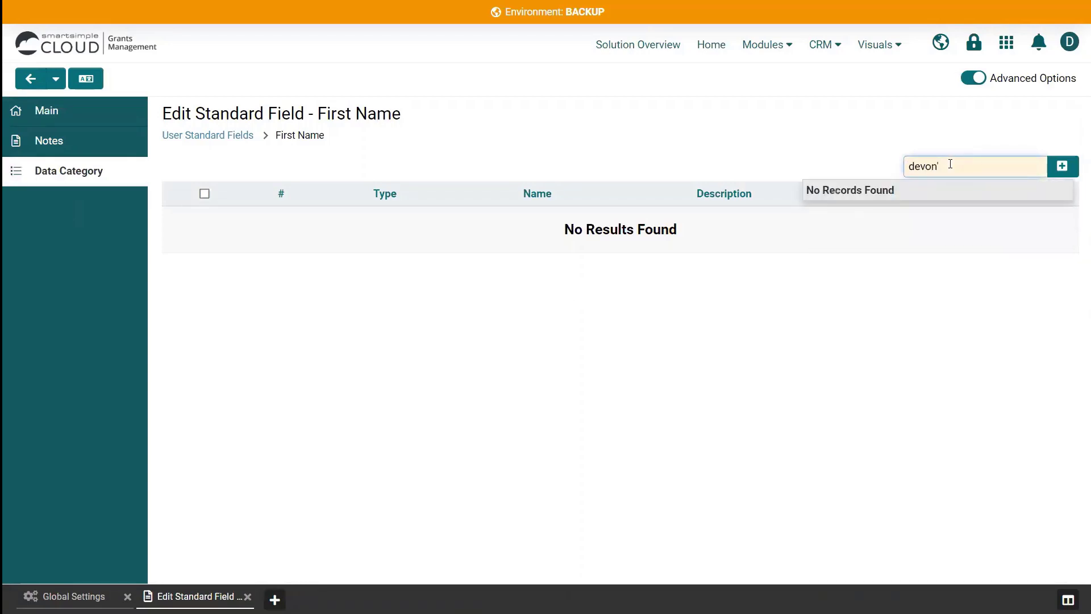
text(s)
click(954, 209)
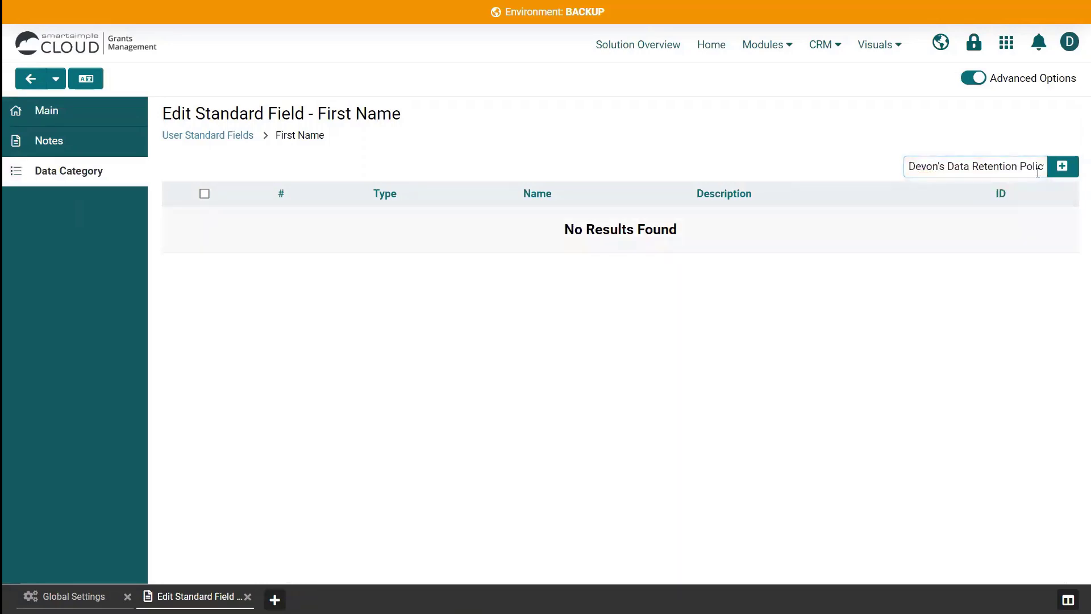
click(1058, 170)
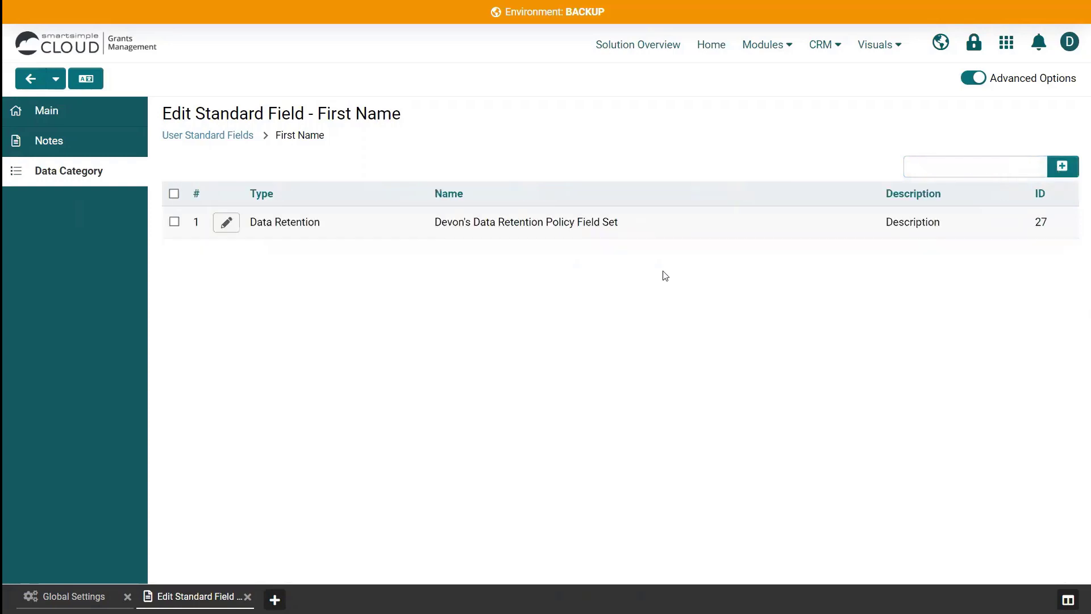